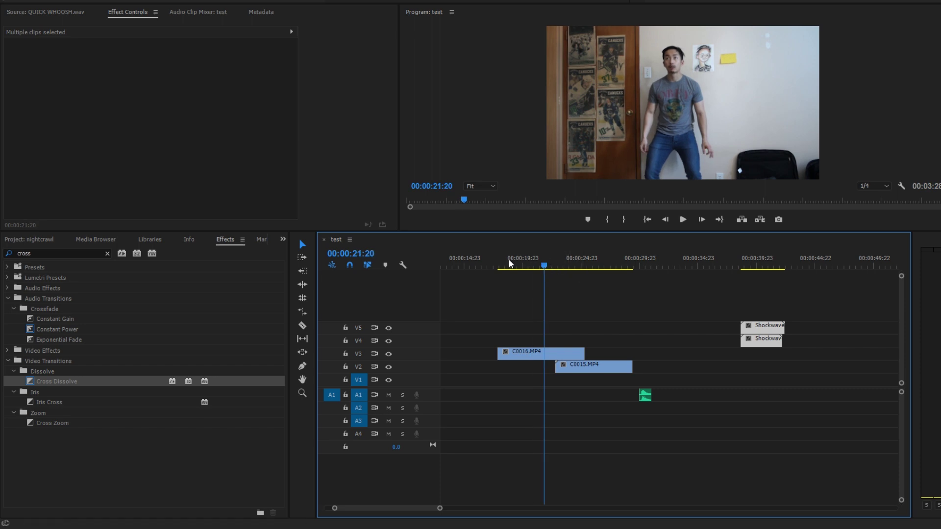
- Scrub through both takes and move C0015.MP4 later on track V2
drag(507, 263, 601, 269)
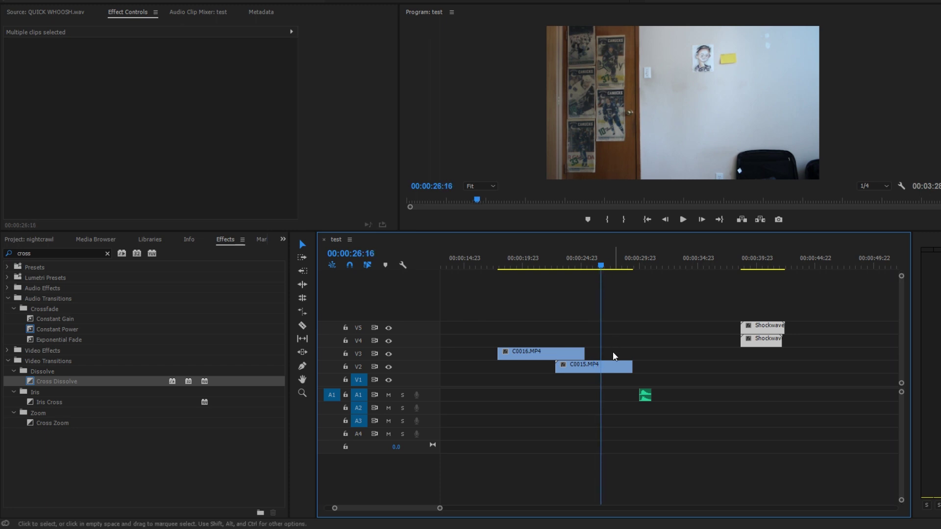
click(602, 370)
drag(602, 370, 621, 371)
drag(587, 267, 597, 284)
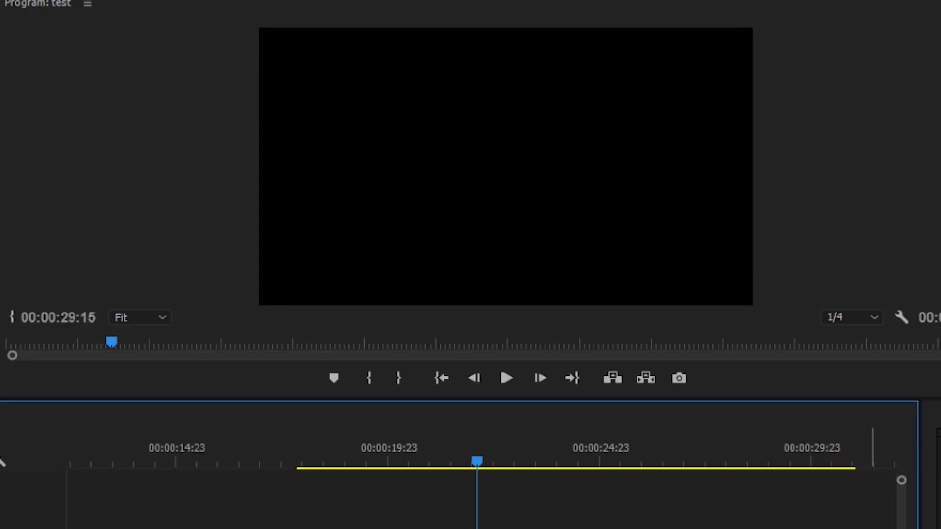
- Cut C0016.MP4 short at the mid-jump frame, about 00:00:22:20, and place C0015.MP4 directly after it
click(345, 438)
drag(347, 438, 513, 526)
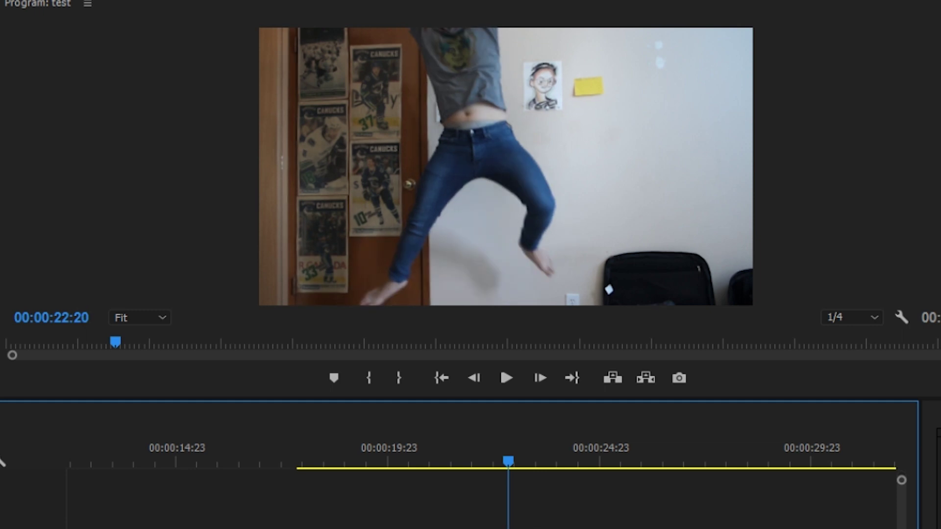
drag(608, 528, 525, 528)
- Play the sequence from about 00:00:18:19 to check the cut from the jump to the empty room
click(481, 461)
drag(480, 458, 338, 501)
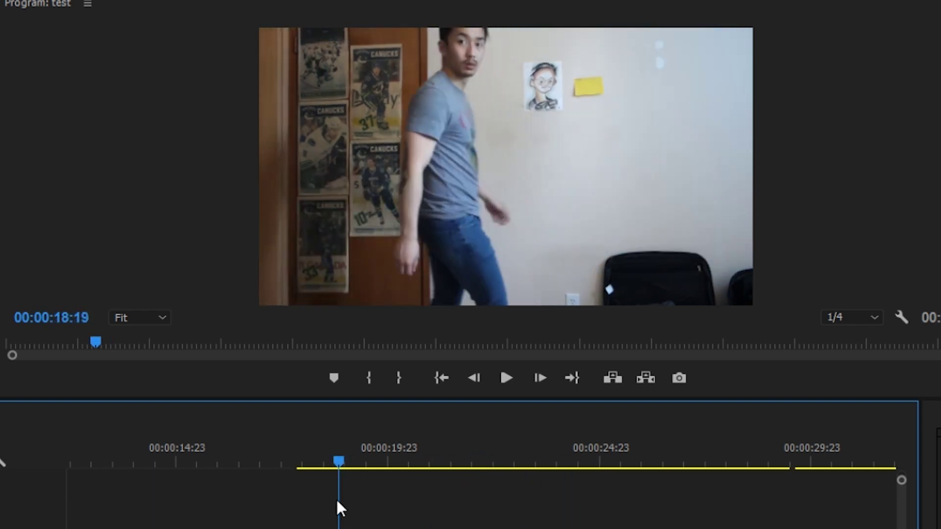
key(space)
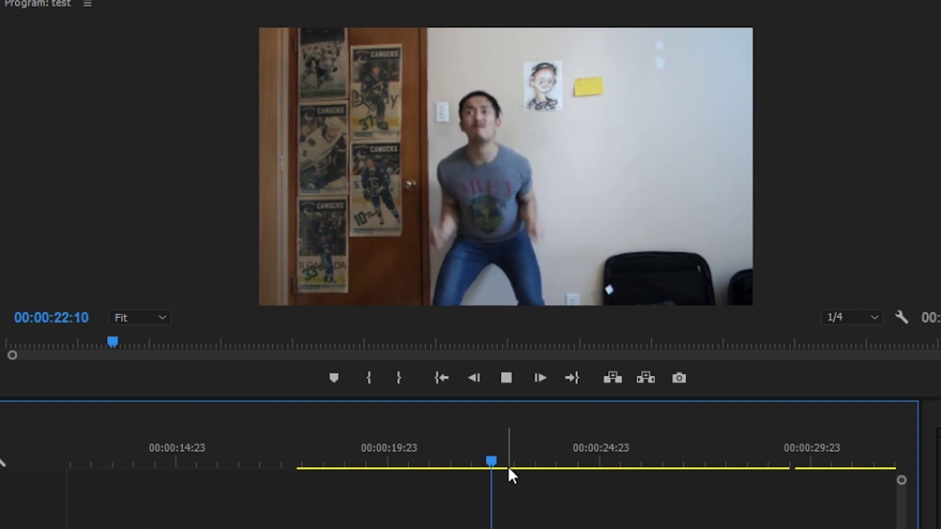
drag(509, 471, 453, 478)
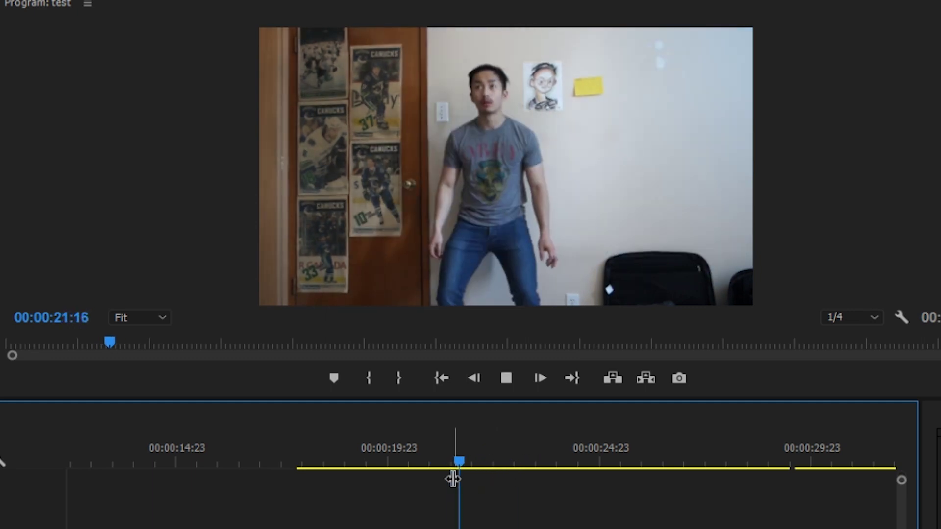
key(space)
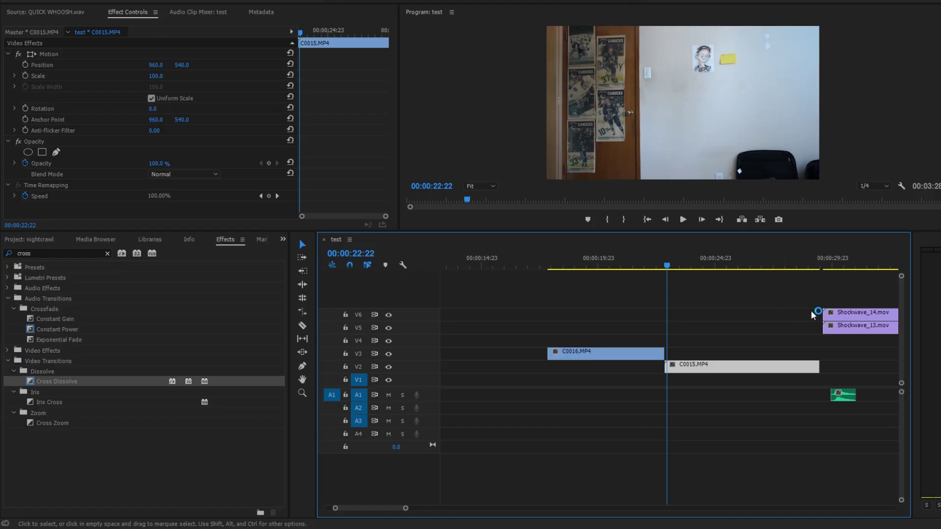
- Move Shockwave_14.mov and Shockwave_13.mov over the cut between C0016.MP4 and C0015.MP4 and preview the overlap
drag(833, 326, 668, 318)
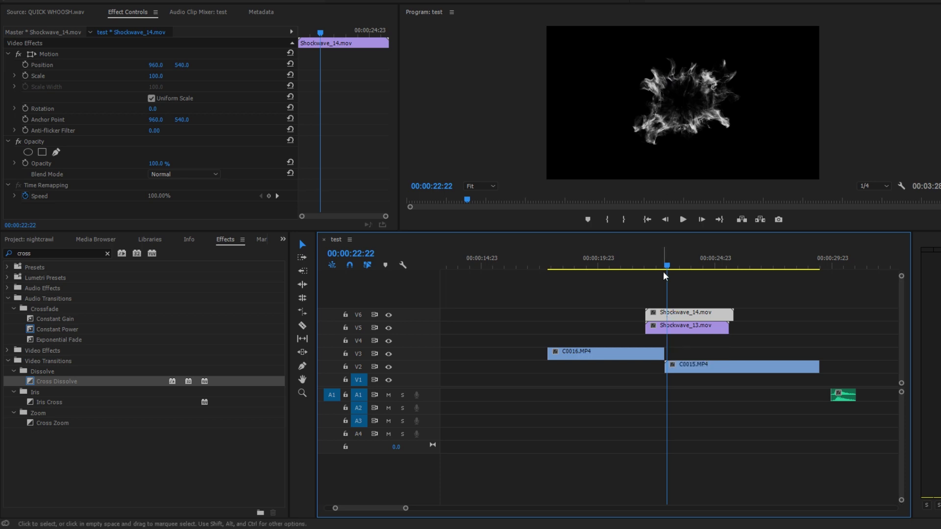
mouse_move(646, 261)
mouse_down()
mouse_move(640, 266)
mouse_move(659, 263)
mouse_move(642, 262)
mouse_up()
key(space)
key(space)
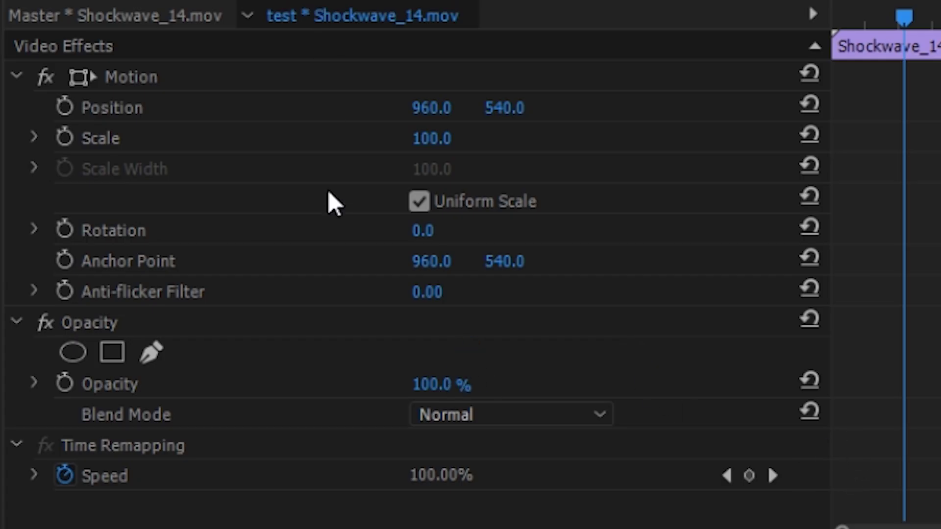
- Set the blend mode of Shockwave_14.mov and Shockwave_13.mov to Subtract
click(65, 386)
click(65, 385)
key(Return)
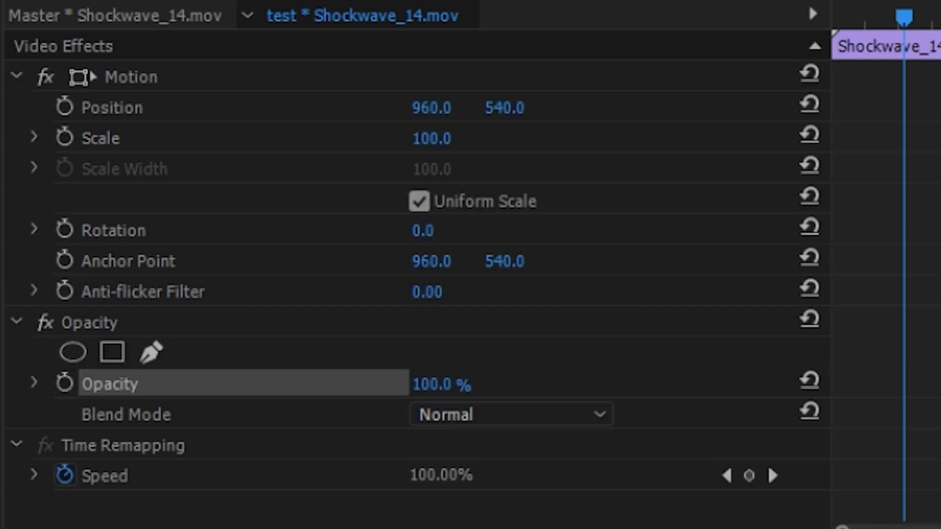
click(515, 410)
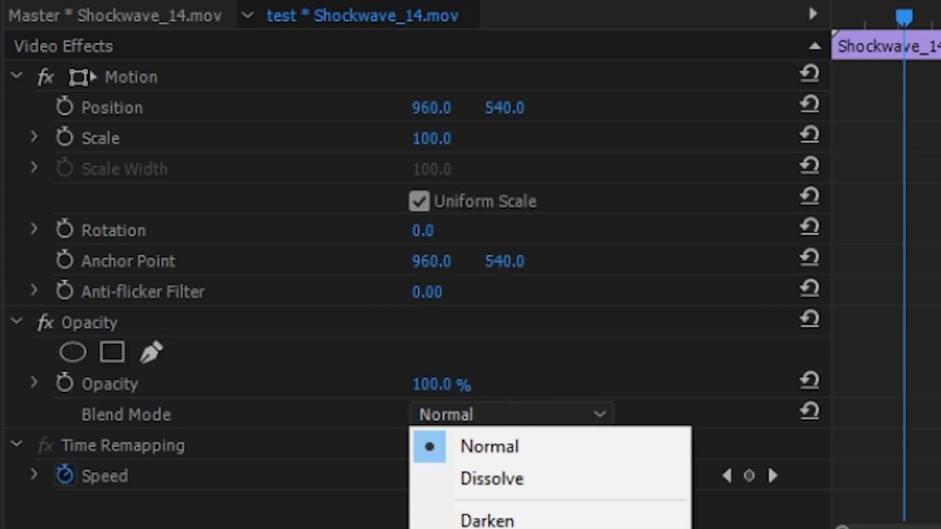
click(490, 528)
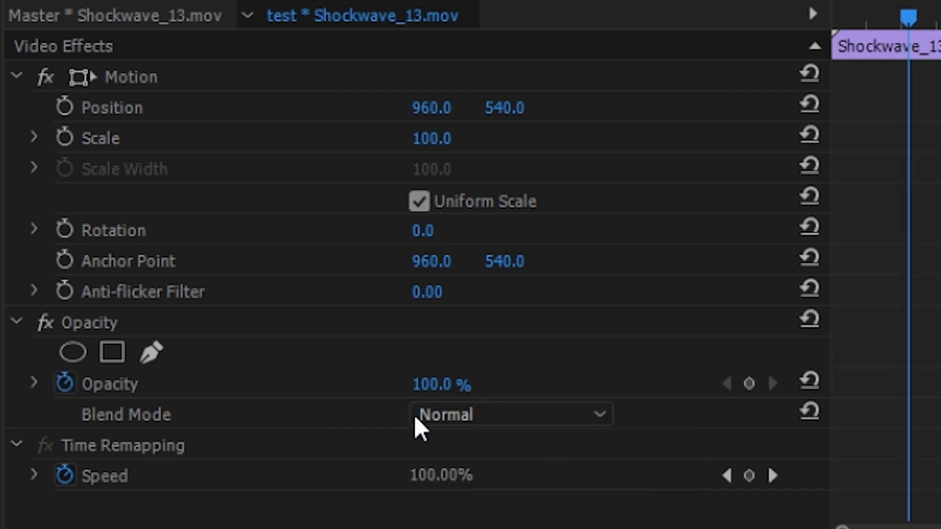
click(461, 417)
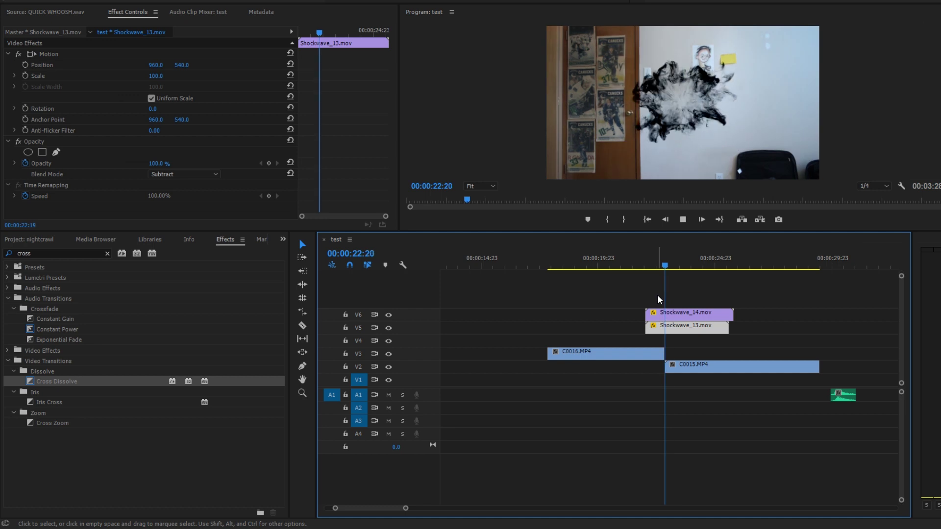
- Place both Shockwave clips on V5 and V4 starting at about 00:00:22:15, just before the cut, and play them back
drag(664, 267, 642, 268)
click(765, 320)
key(equal)
click(729, 330)
drag(730, 332, 759, 334)
click(714, 312)
key(space)
key(space)
click(671, 261)
key(space)
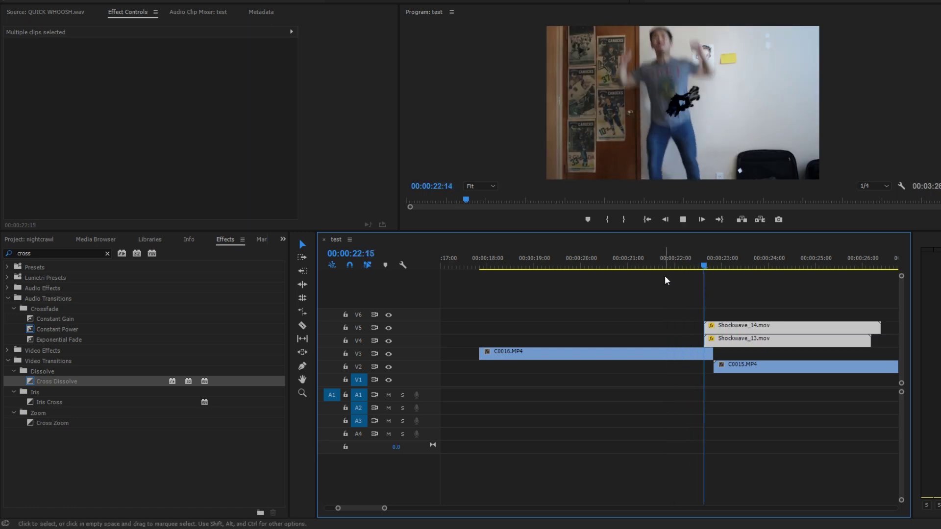
- Start both Shockwave clips at 00:00:22:18 and transform Shockwave_14.mov to scale 206 with about 93 degrees of rotation
key(space)
drag(714, 284, 747, 331)
click(680, 261)
key(space)
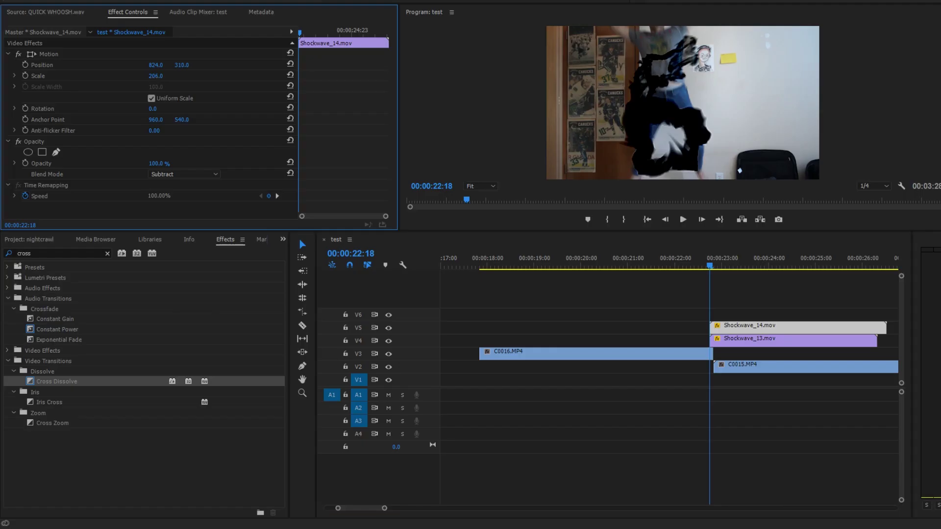
drag(152, 110, 198, 110)
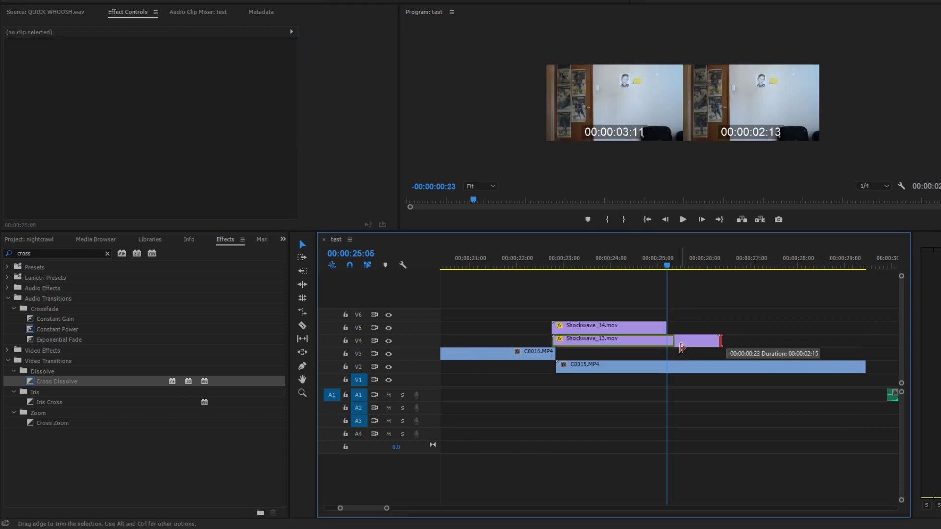
- Trim Shockwave_13.mov to end at 00:00:25:05 and add a Cross Dissolve to the end of both Shockwave clips
drag(680, 346, 668, 345)
drag(74, 381, 182, 368)
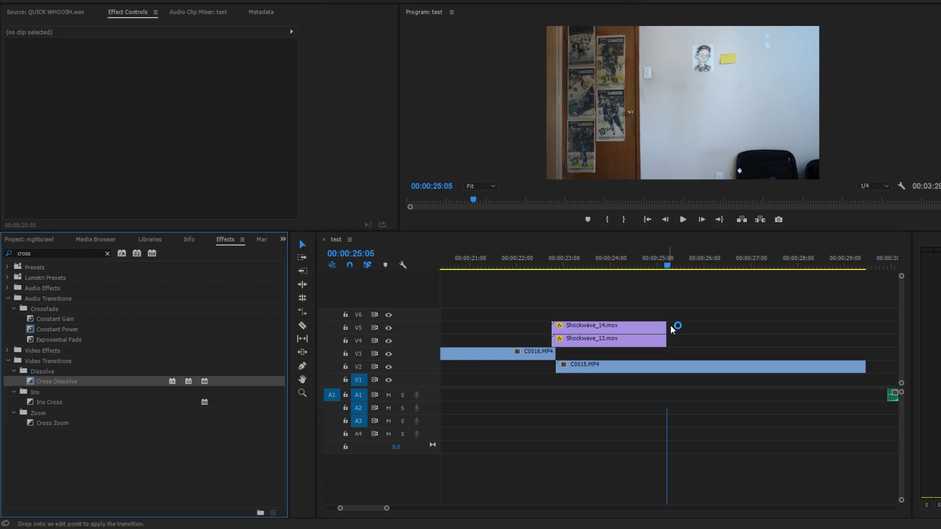
drag(671, 325, 660, 326)
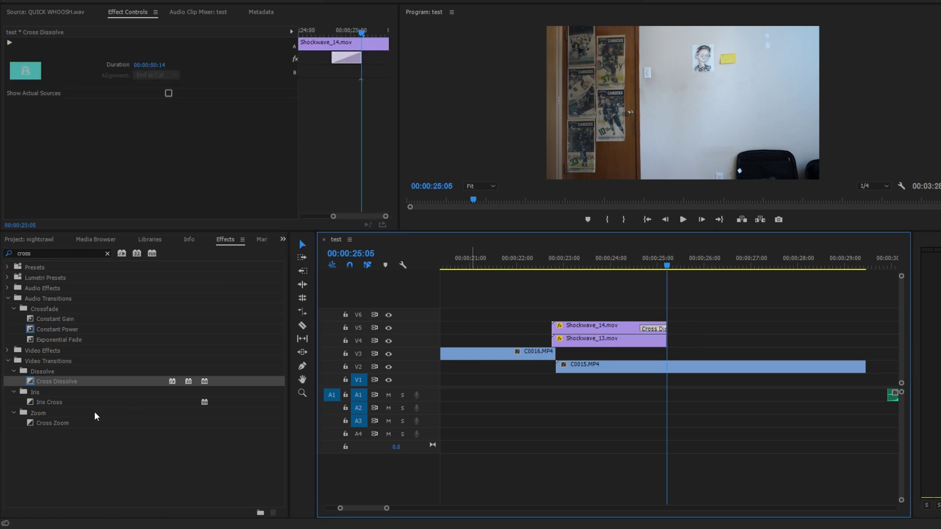
drag(85, 382, 85, 383)
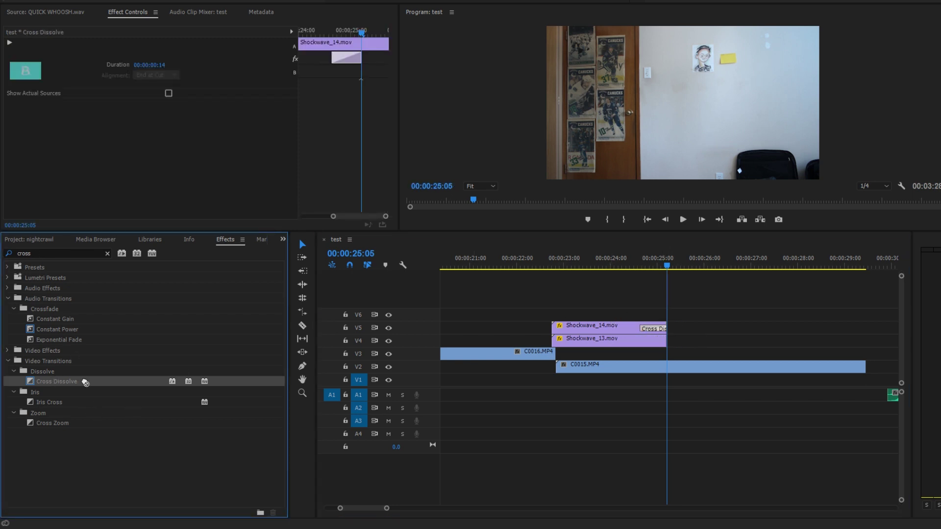
drag(658, 343, 661, 341)
- Step frame by frame and play through the cut to check the timing of the smoke against the jump
key(Right)
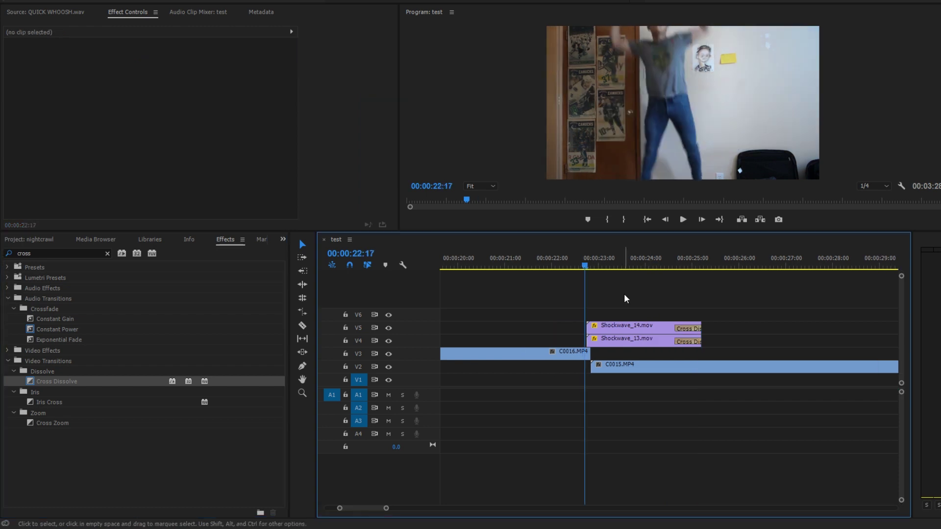
key(Left)
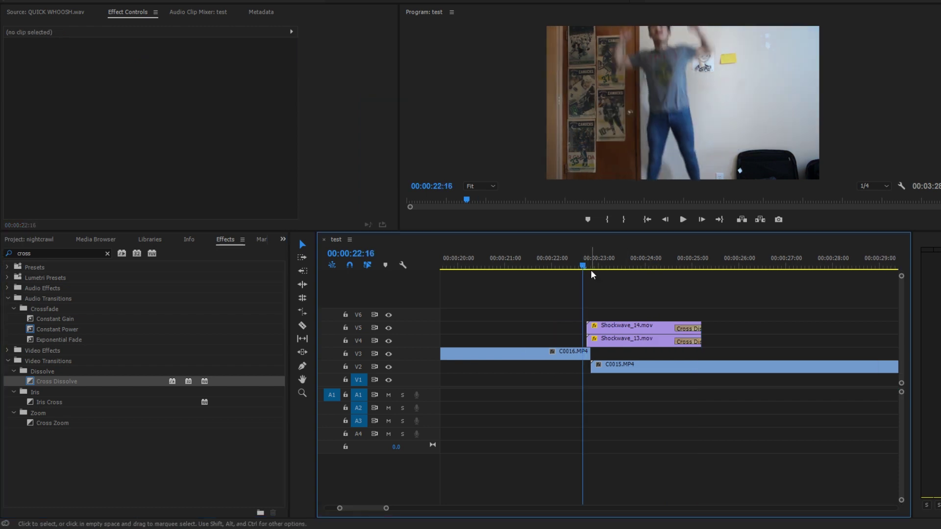
click(529, 265)
key(Right)
key(Right)
key(Right)
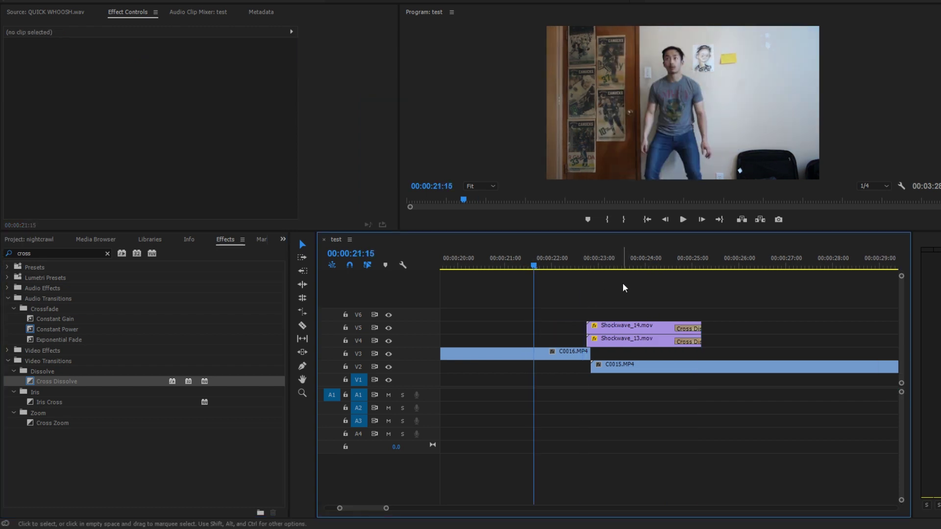
key(equal)
click(554, 269)
key(space)
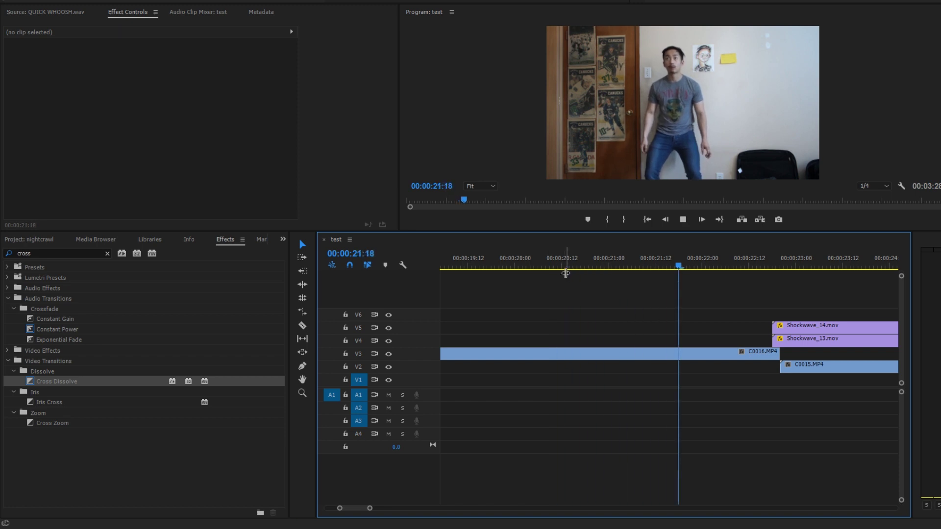
key(space)
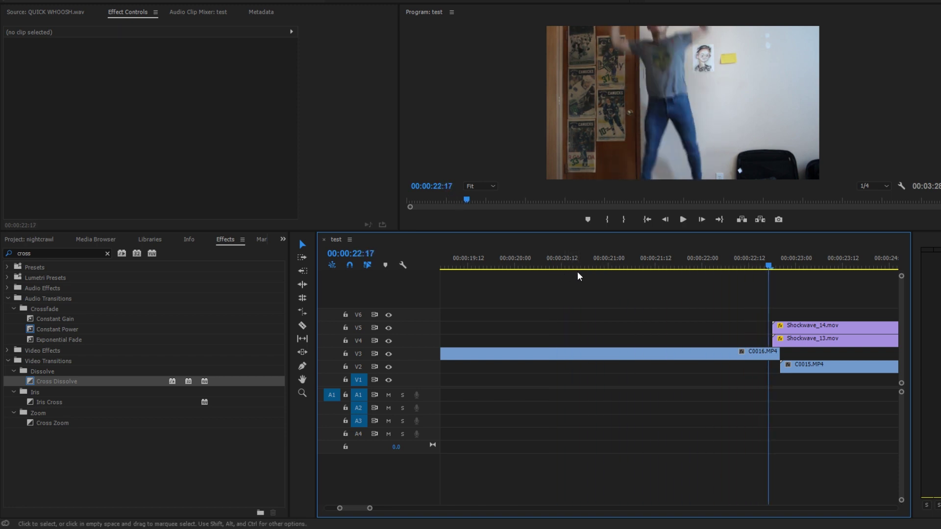
key(minus)
click(639, 260)
key(space)
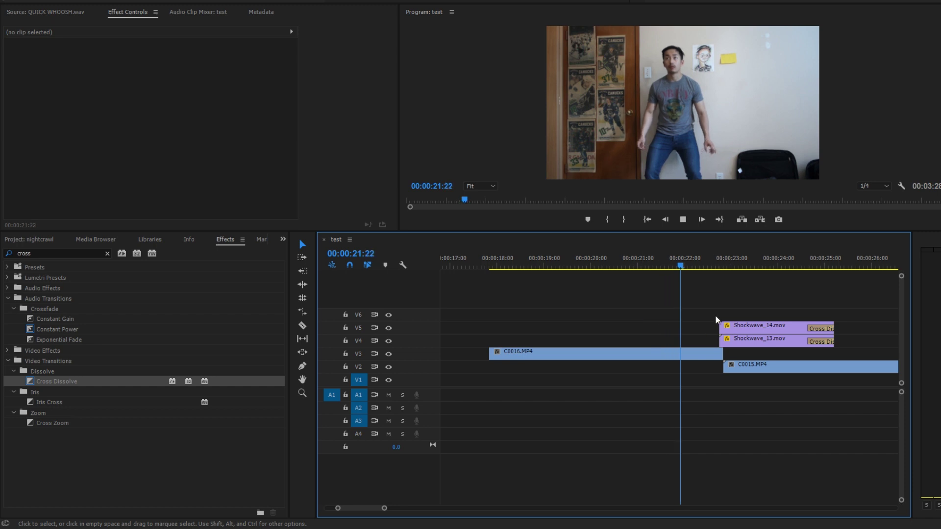
- Nudge both Shockwave clips slightly earlier relative to the cut and play the transition to check the timing
drag(716, 316, 748, 337)
key(space)
click(689, 268)
click(681, 269)
key(space)
drag(724, 282, 753, 335)
drag(704, 265, 688, 265)
key(space)
- Increase the speed of both Shockwave clips so they last about half as long
key(minus)
key(minus)
key(equal)
key(space)
click(708, 287)
key(equal)
drag(639, 306, 624, 346)
right_click(636, 345)
click(691, 348)
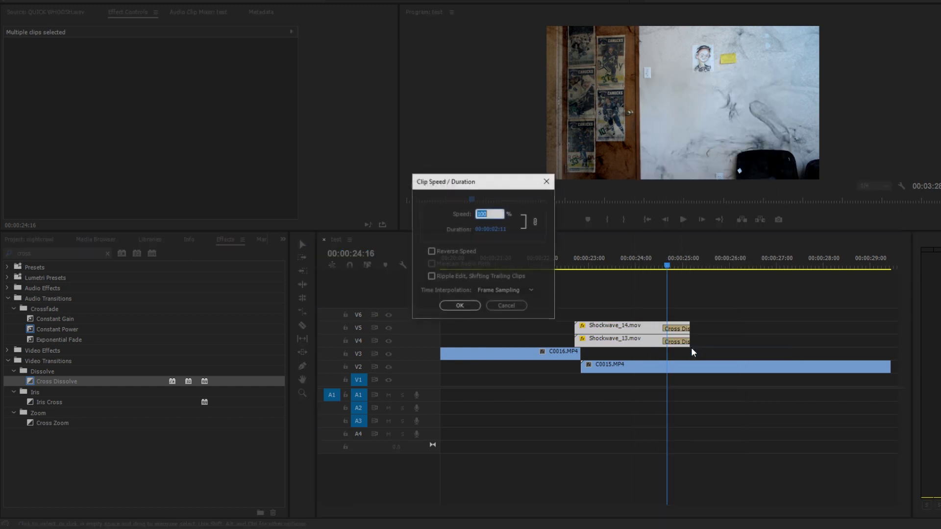
key(Return)
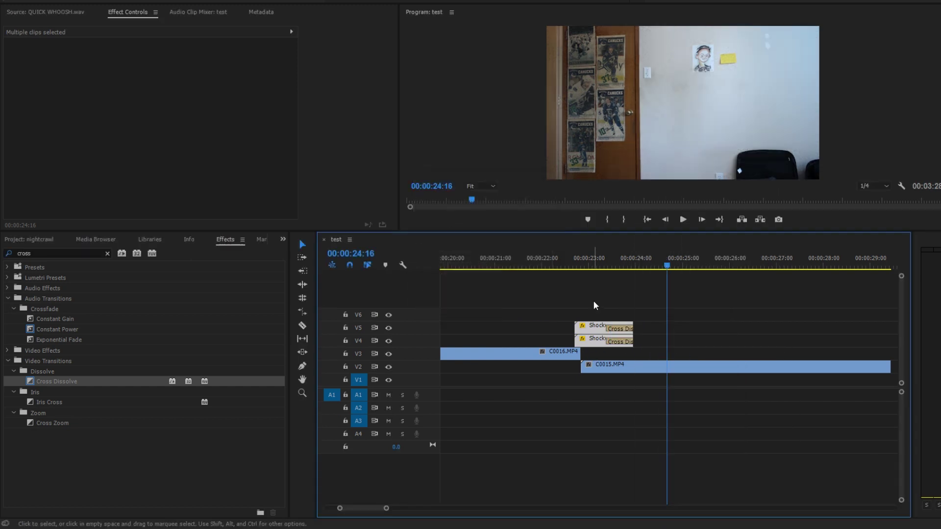
- Play back the transition with the faster smoke
click(562, 248)
key(space)
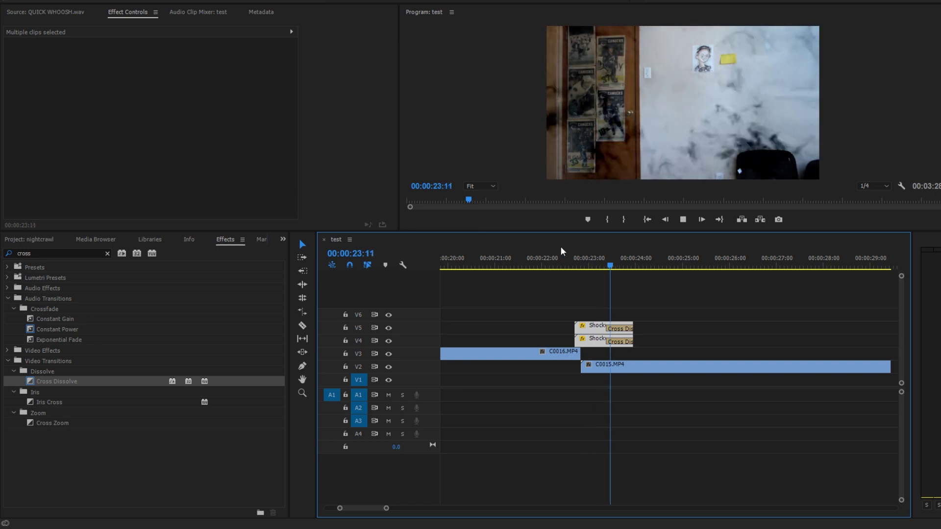
key(space)
- Adjust the scale of both Shockwave clips at 00:00:23:01, with Shockwave_14.mov at about 212
key(=)
click(613, 294)
click(612, 260)
click(613, 326)
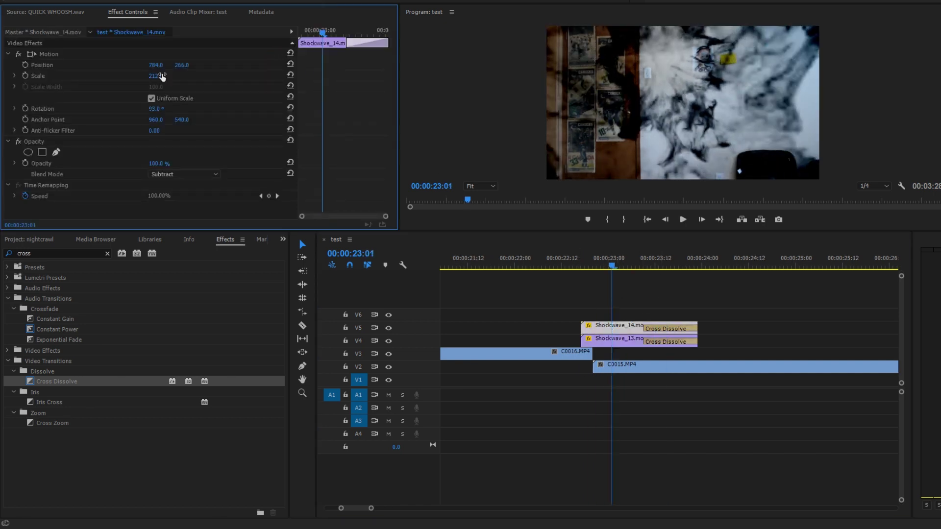
click(612, 338)
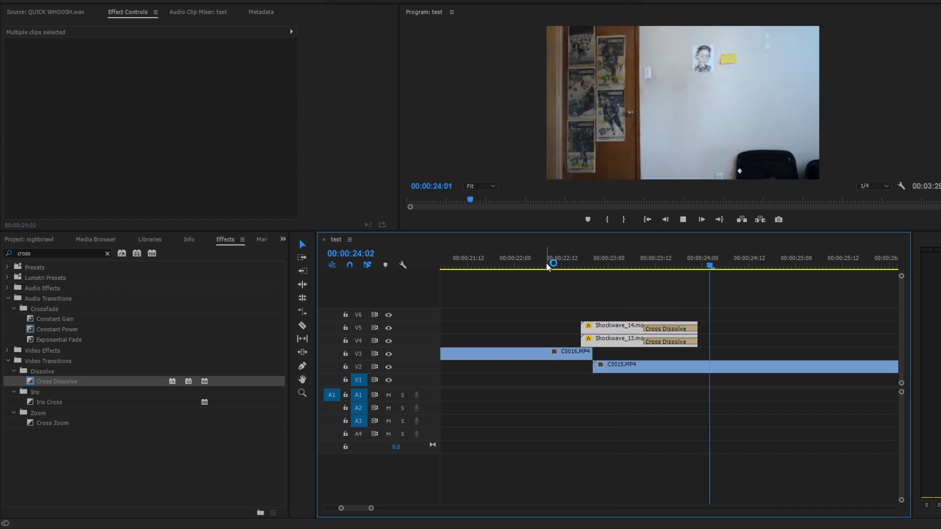
- Play and scrub through the whole disappearing effect to review the smoke over the cut
key(-)
key(-)
key(space)
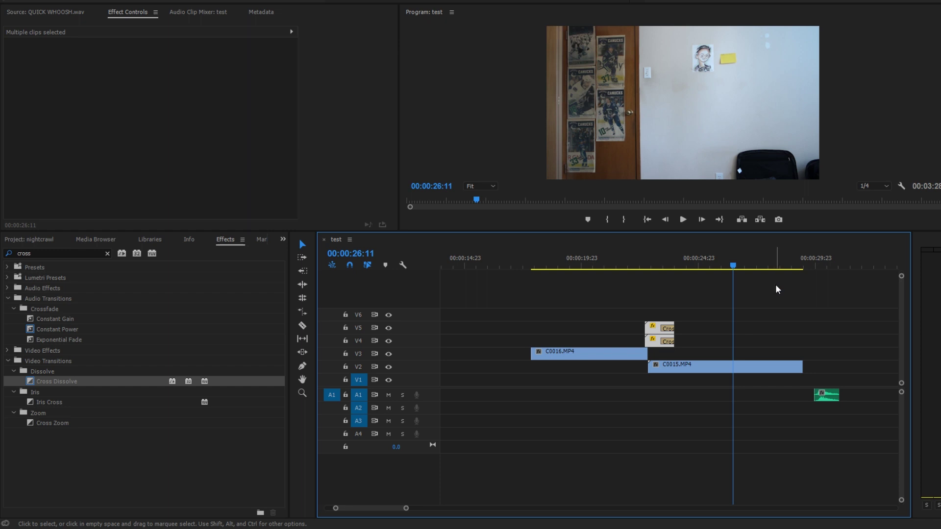
click(567, 266)
drag(569, 267, 646, 266)
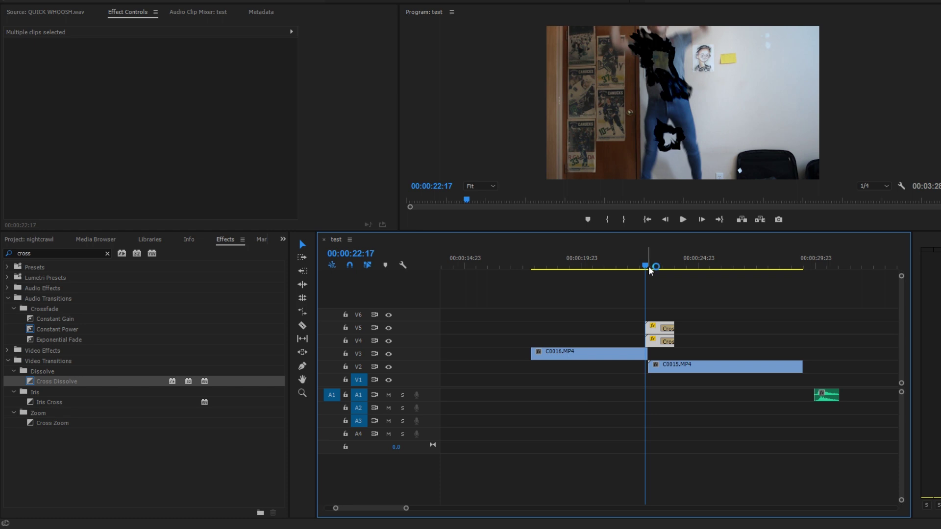
drag(648, 264, 716, 275)
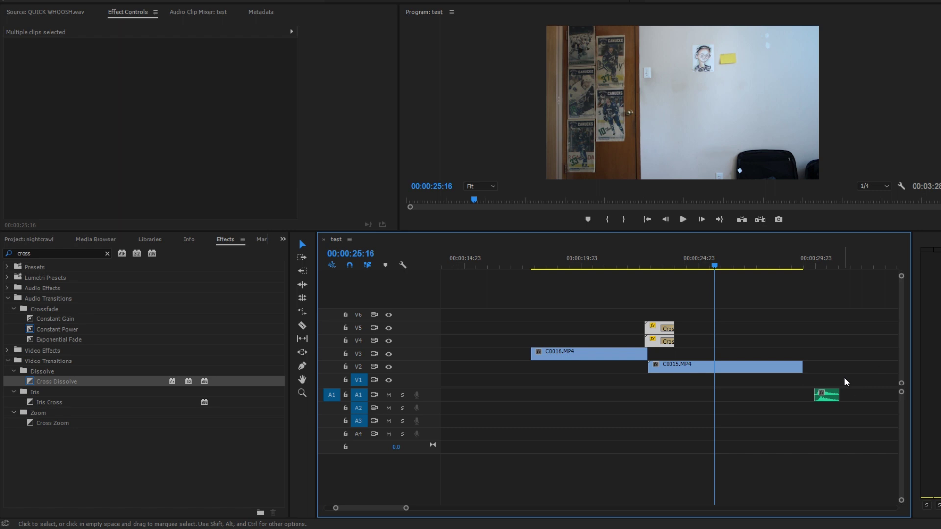
- Move QUICK WHOOSH.wav on A1 to start at the beginning of C0015.MP4, and return to about 00:00:21:02 for playback
click(30, 239)
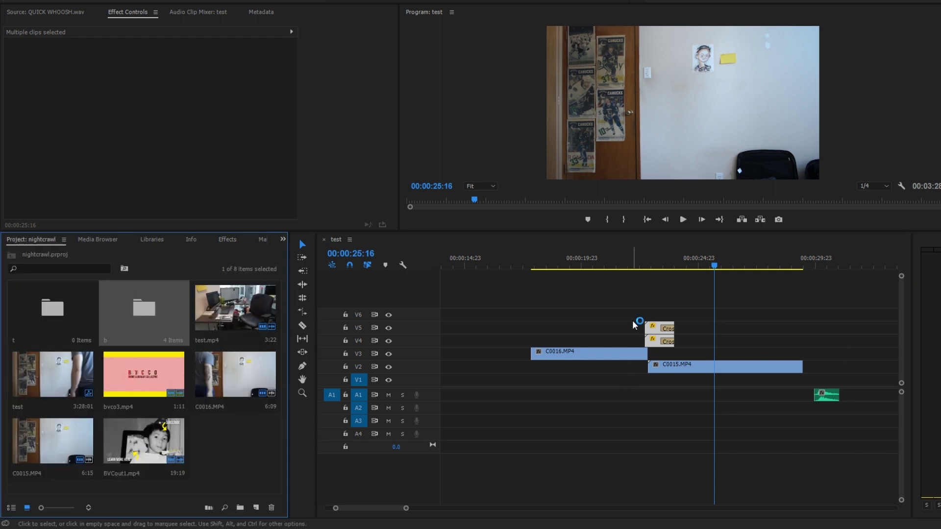
click(621, 264)
drag(828, 403, 662, 403)
click(610, 264)
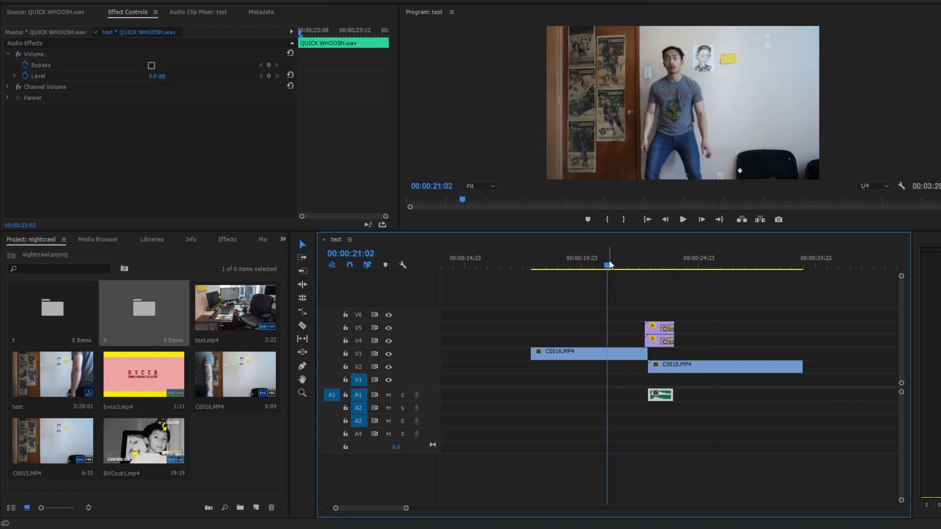
- Open QUICK WHOOSH.wav in the source monitor and move its A1 clip slightly earlier, to start together with the Shockwave clips
key(=)
double_click(779, 394)
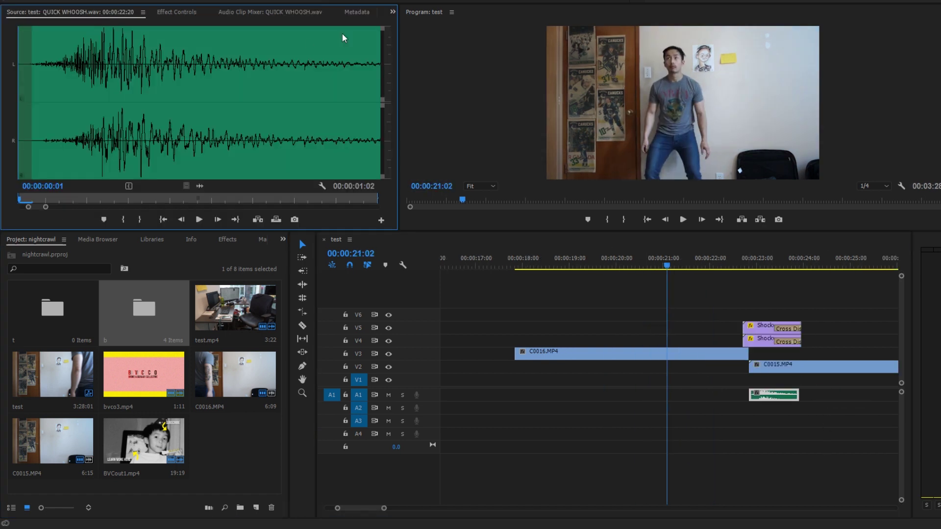
mouse_move(755, 397)
mouse_down()
mouse_move(740, 397)
mouse_move(749, 397)
mouse_up()
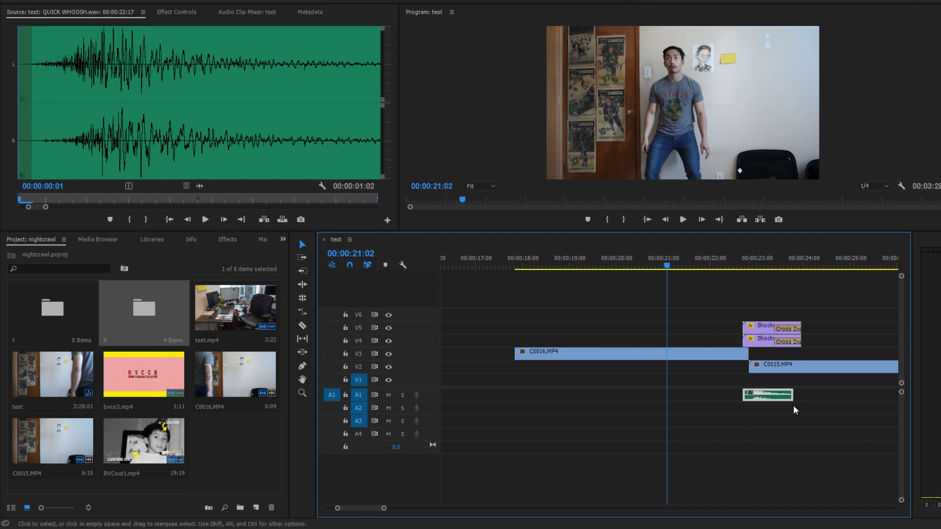
- Play the disappearing effect repeatedly from before the jump to check the whoosh timing against the smoke and the cut
key(space)
key(minus)
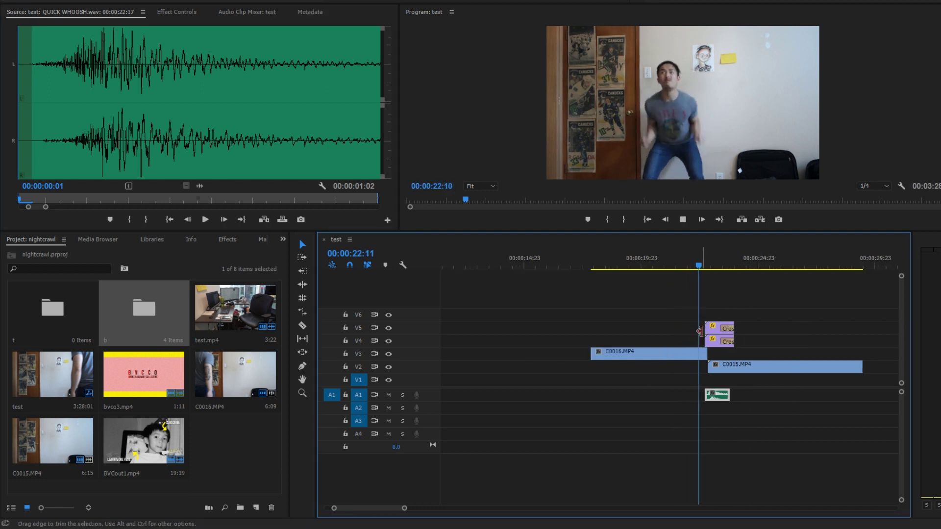
key(space)
click(676, 258)
key(space)
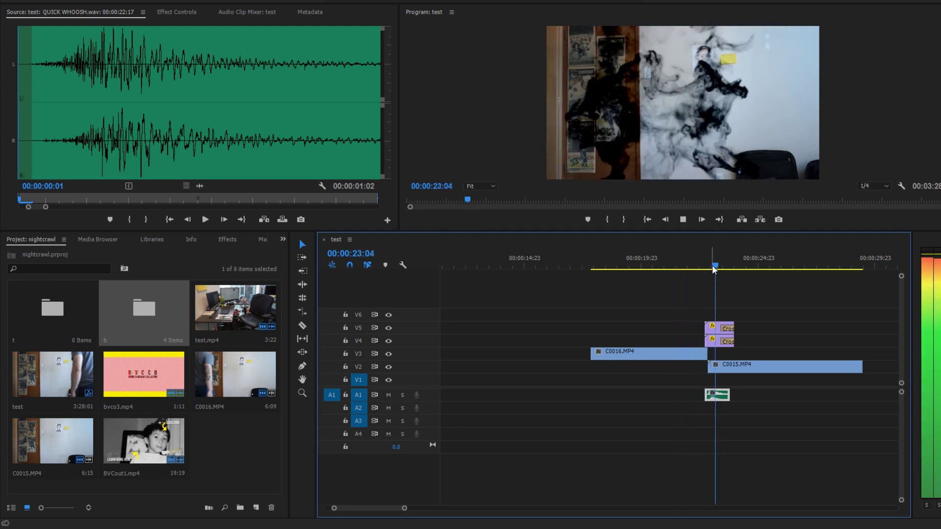
key(space)
key(minus)
click(673, 267)
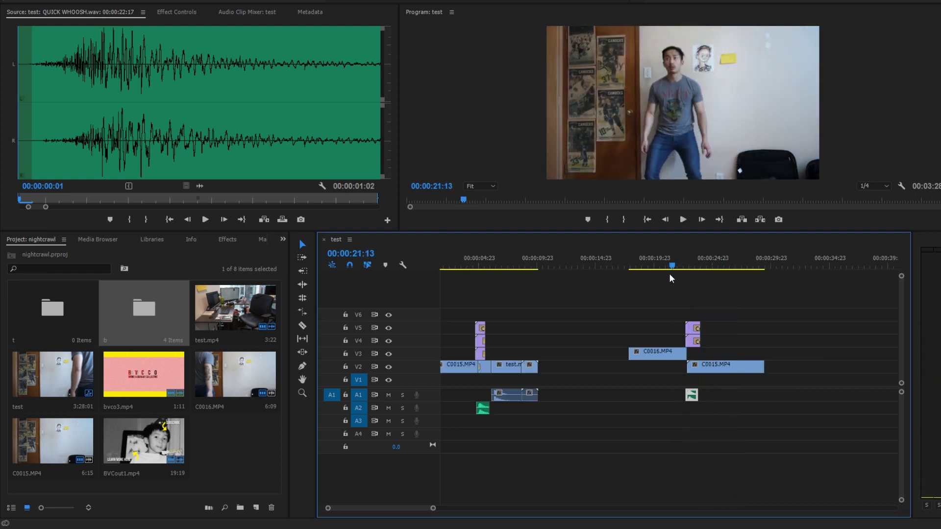
key(equal)
key(space)
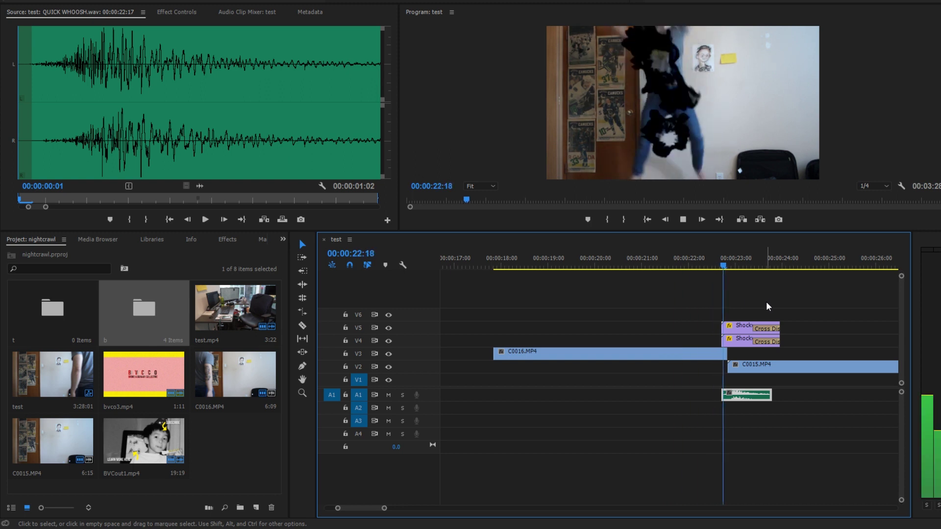
key(space)
scroll(766, 301, down, 3)
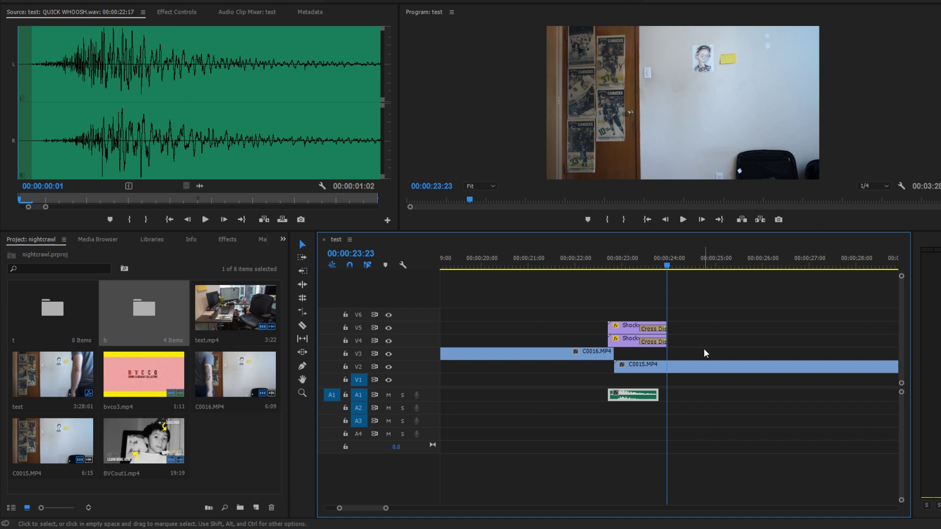
key(minus)
key(equal)
key(minus)
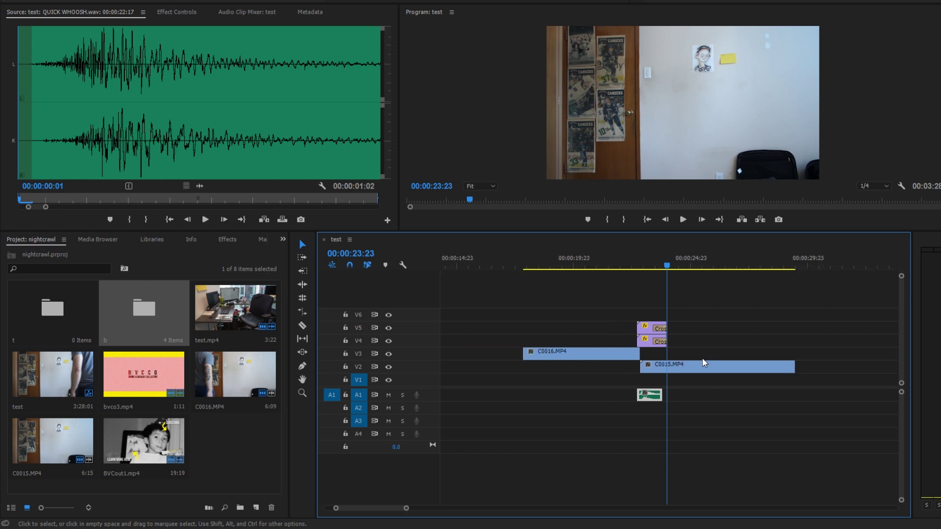